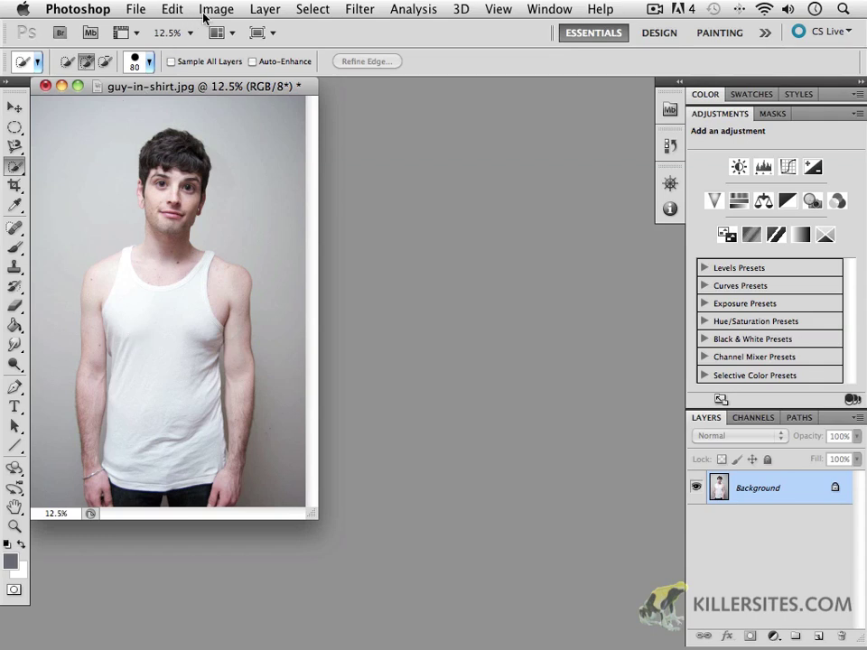
pyautogui.click(219, 11)
pyautogui.moveTo(233, 70)
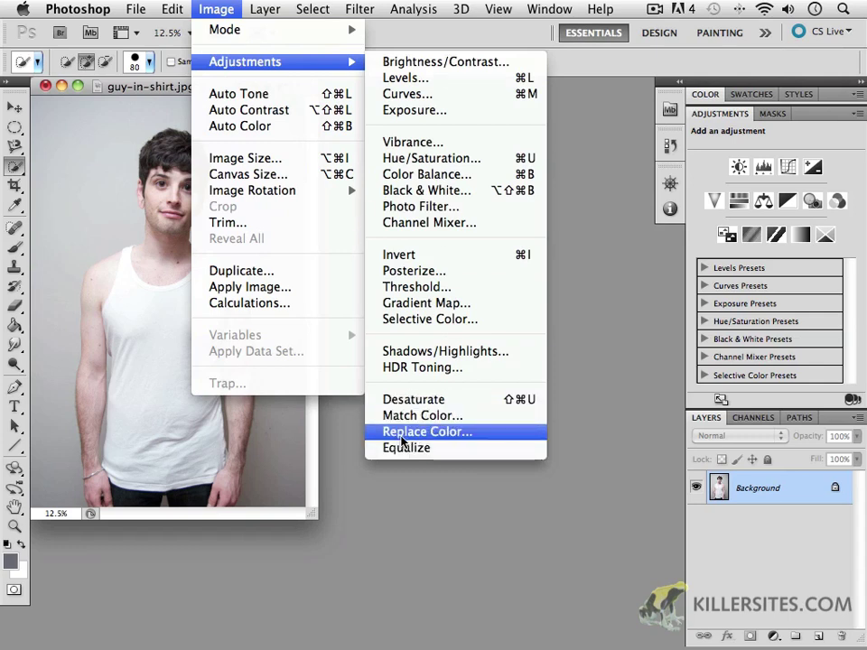
pyautogui.press('Escape')
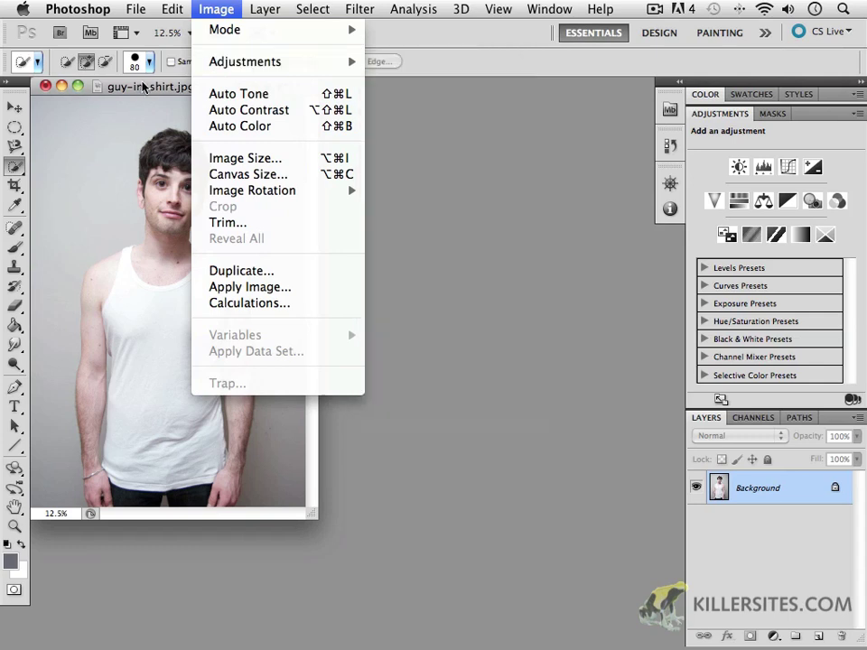
pyautogui.press('Escape')
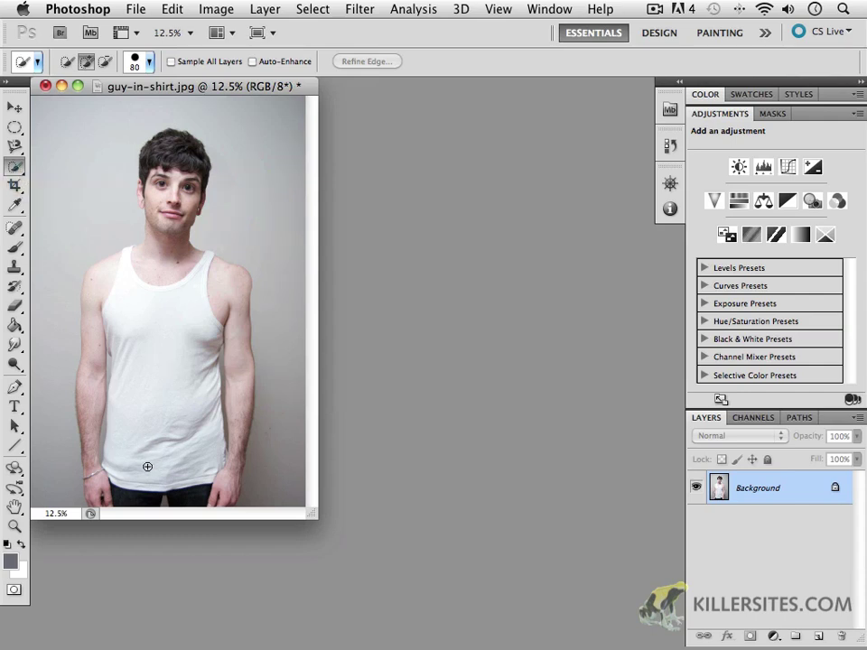
# - Select the white tank top with the Quick Selection tool, including the missed fabric along its side edge beside the wrist
pyautogui.moveTo(147, 467)
pyautogui.mouseDown()
pyautogui.moveTo(150, 321)
pyautogui.moveTo(129, 302)
pyautogui.moveTo(127, 260)
pyautogui.mouseUp()
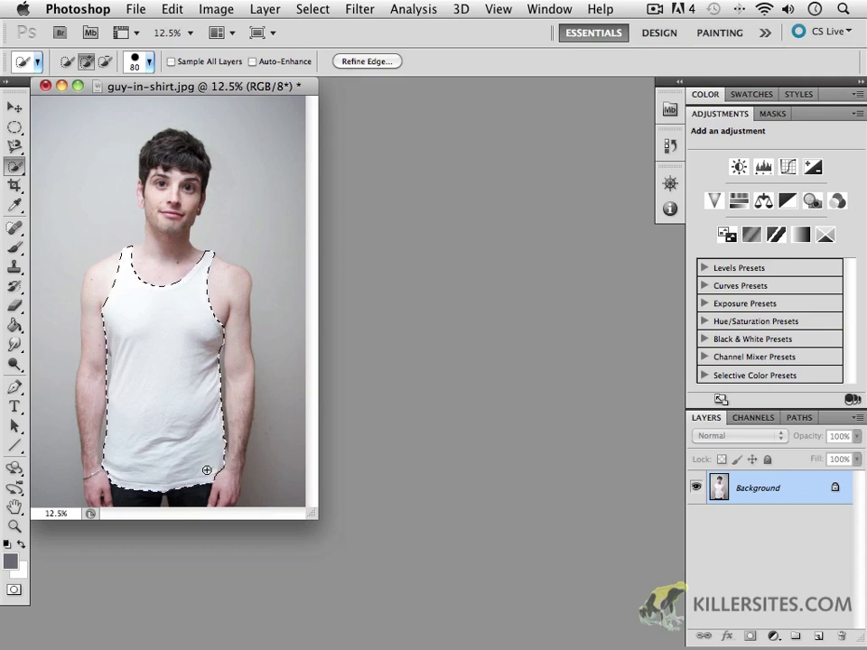
pyautogui.press('z')
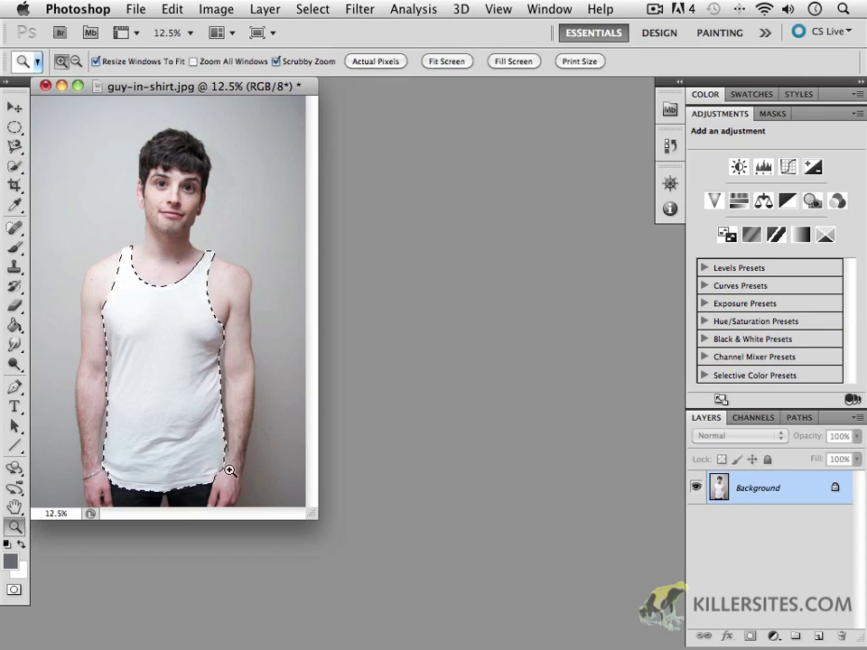
pyautogui.click(225, 465)
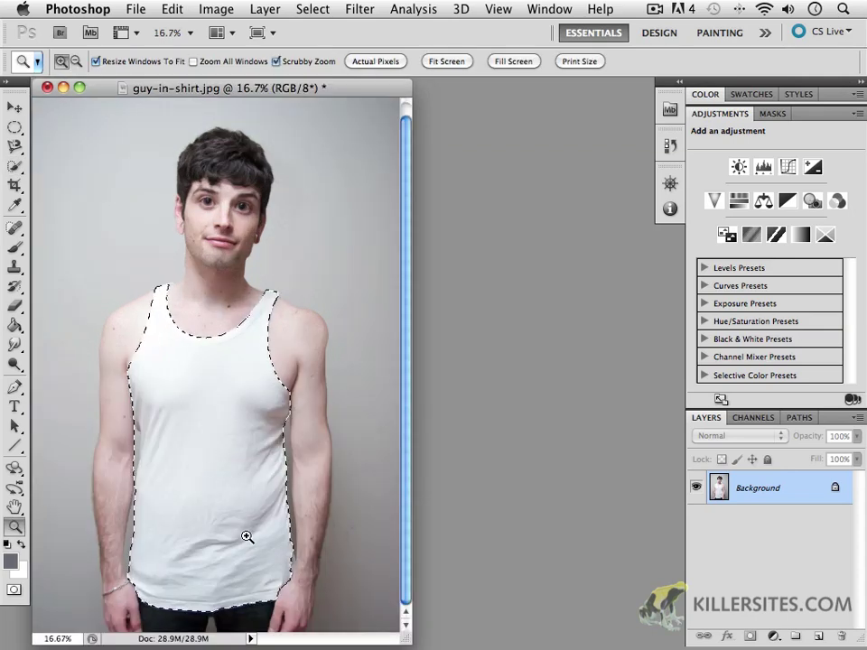
pyautogui.click(283, 575)
pyautogui.click(442, 524)
pyautogui.click(438, 519)
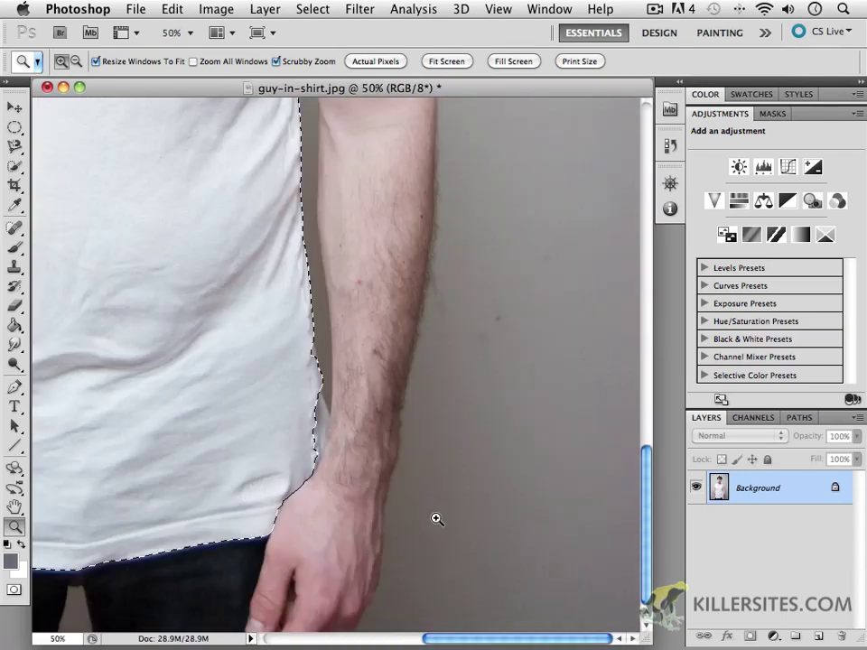
pyautogui.click(332, 451)
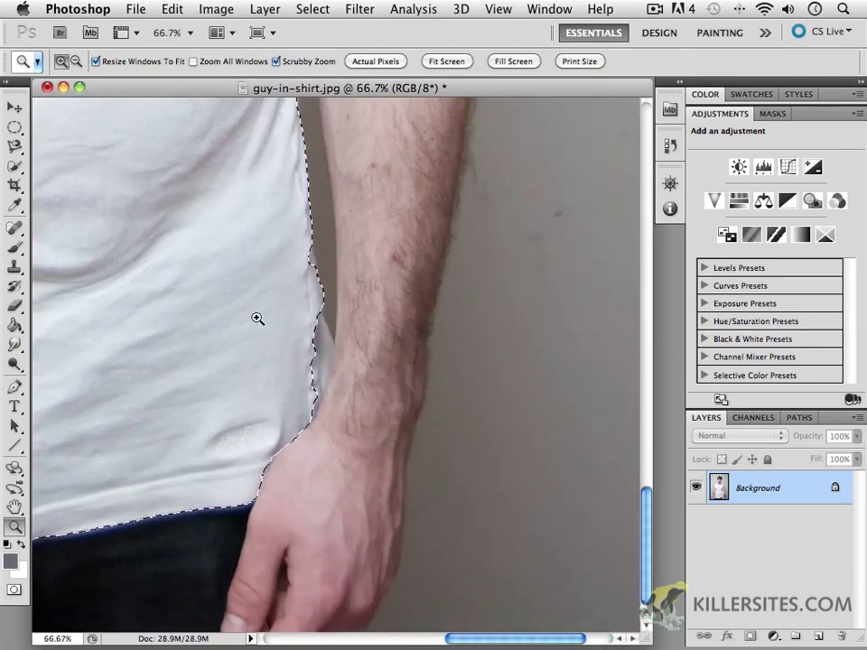
pyautogui.click(15, 166)
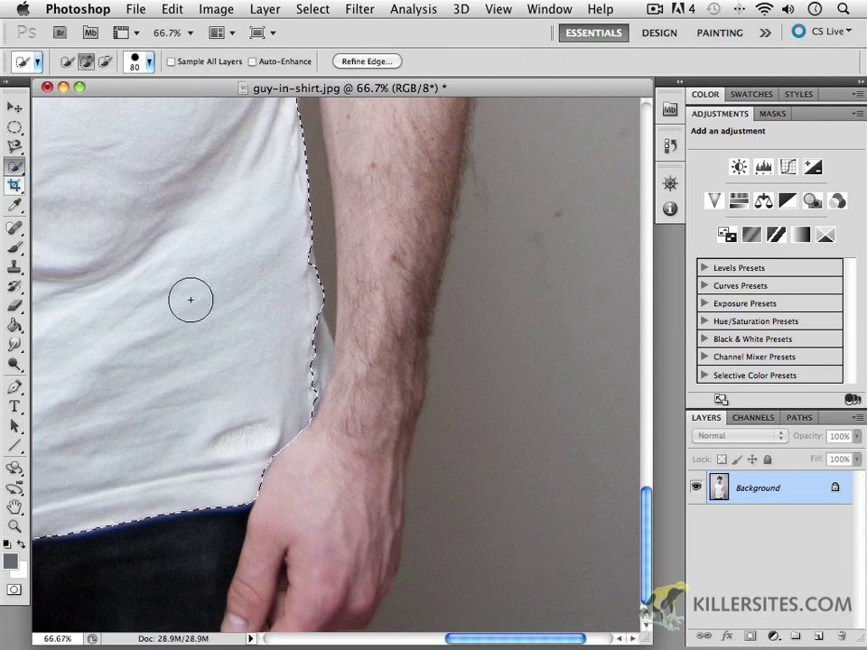
pyautogui.moveTo(303, 303)
pyautogui.mouseDown()
pyautogui.moveTo(290, 306)
pyautogui.moveTo(300, 367)
pyautogui.moveTo(309, 338)
pyautogui.moveTo(294, 262)
pyautogui.moveTo(283, 290)
pyautogui.moveTo(306, 272)
pyautogui.moveTo(299, 296)
pyautogui.moveTo(288, 260)
pyautogui.moveTo(283, 289)
pyautogui.mouseUp()
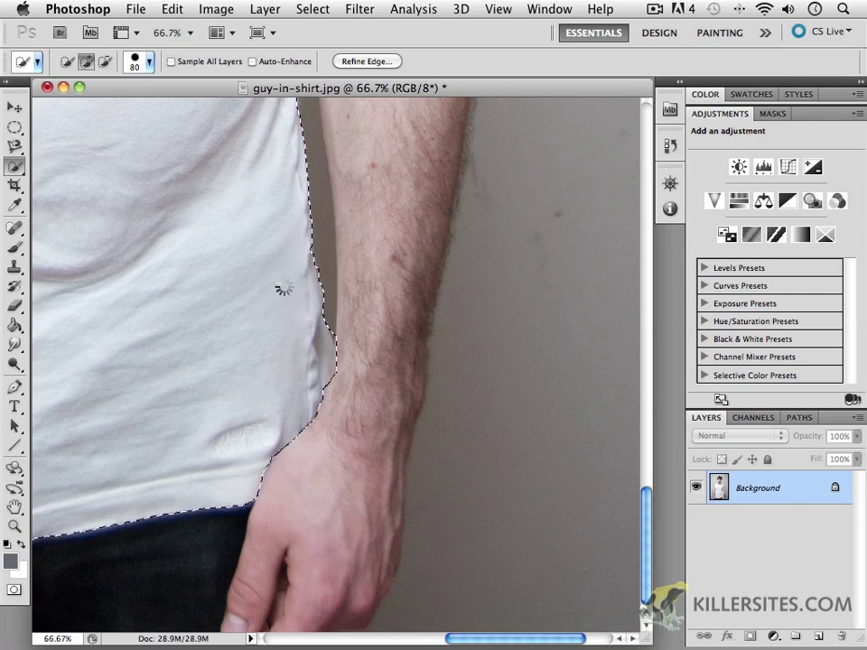
# - Subtract the background gap between the arm and the tank top's side from the Quick Selection
pyautogui.moveTo(127, 414)
pyautogui.mouseDown()
pyautogui.moveTo(466, 381)
pyautogui.moveTo(421, 403)
pyautogui.moveTo(279, 371)
pyautogui.moveTo(110, 379)
pyautogui.moveTo(166, 391)
pyautogui.mouseUp()
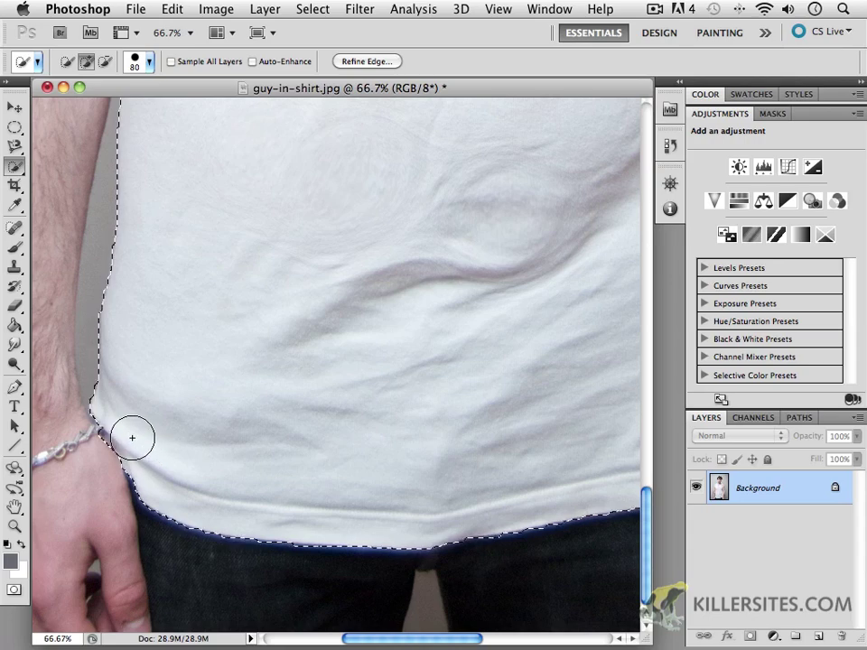
pyautogui.moveTo(213, 327); pyautogui.dragTo(375, 522)
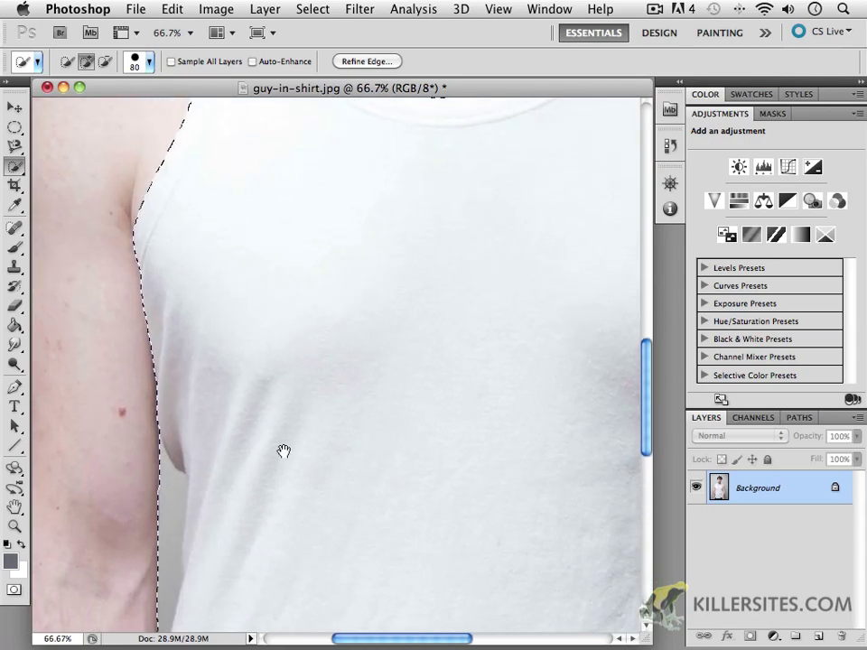
pyautogui.moveTo(283, 451); pyautogui.dragTo(267, 329)
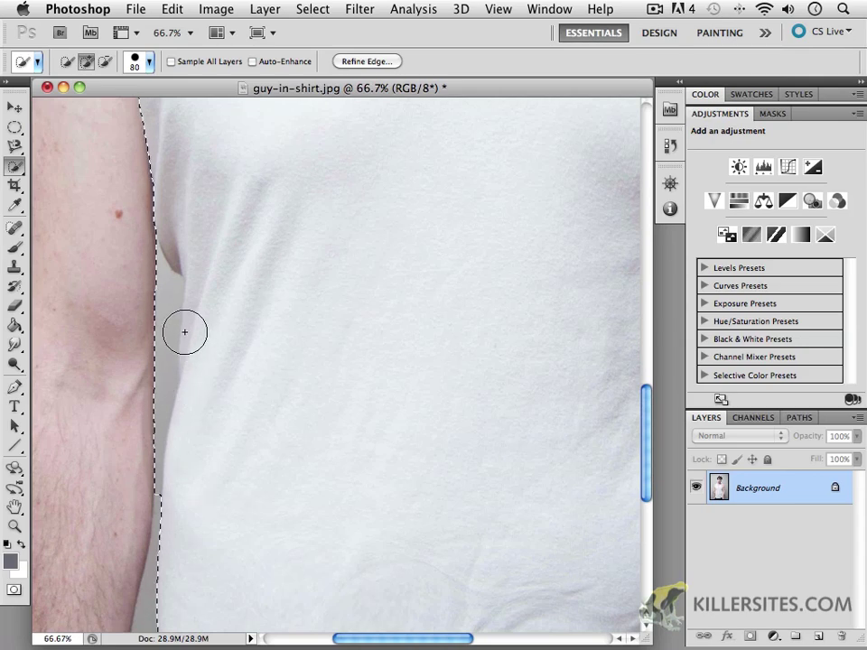
pyautogui.moveTo(180, 488)
pyautogui.mouseDown()
pyautogui.moveTo(202, 371)
pyautogui.moveTo(208, 433)
pyautogui.moveTo(178, 473)
pyautogui.mouseUp()
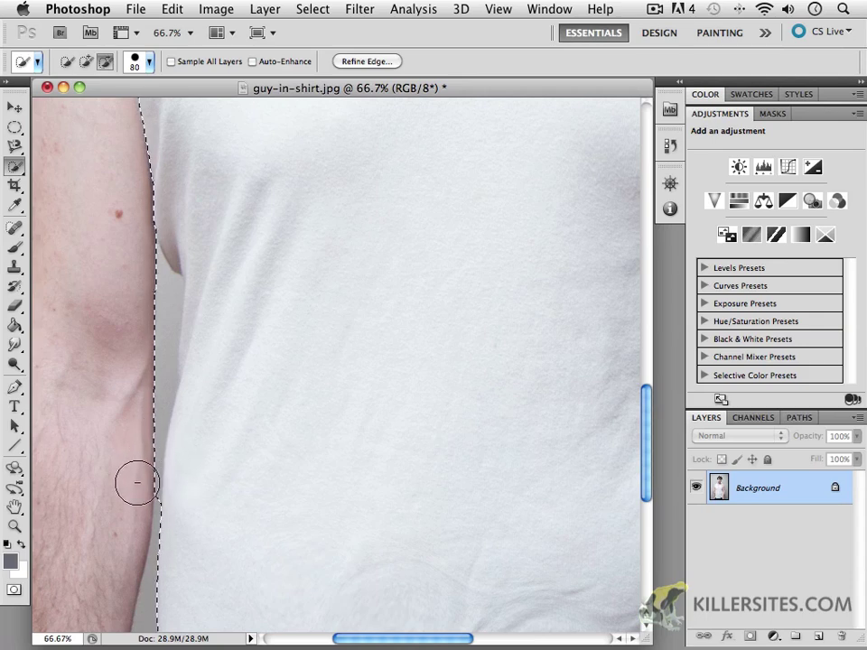
pyautogui.moveTo(136, 484); pyautogui.dragTo(142, 378)
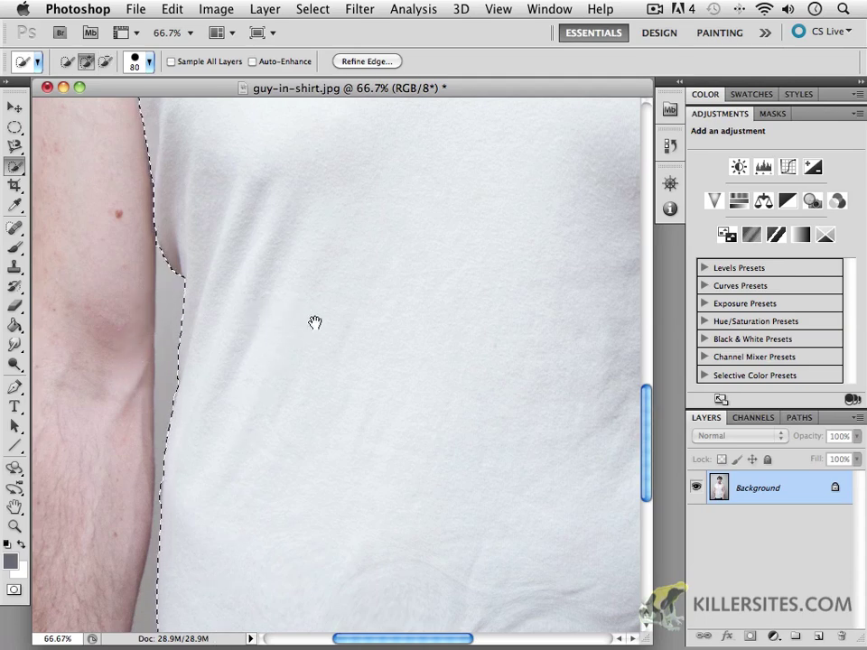
# - Reduce the Quick Selection brush size to 20 for the unselected tip of the shoulder strap beside the neck
pyautogui.moveTo(316, 321)
pyautogui.mouseDown()
pyautogui.moveTo(243, 596)
pyautogui.moveTo(275, 573)
pyautogui.mouseUp()
pyautogui.moveTo(276, 370)
pyautogui.mouseDown()
pyautogui.moveTo(322, 488)
pyautogui.moveTo(344, 625)
pyautogui.mouseUp()
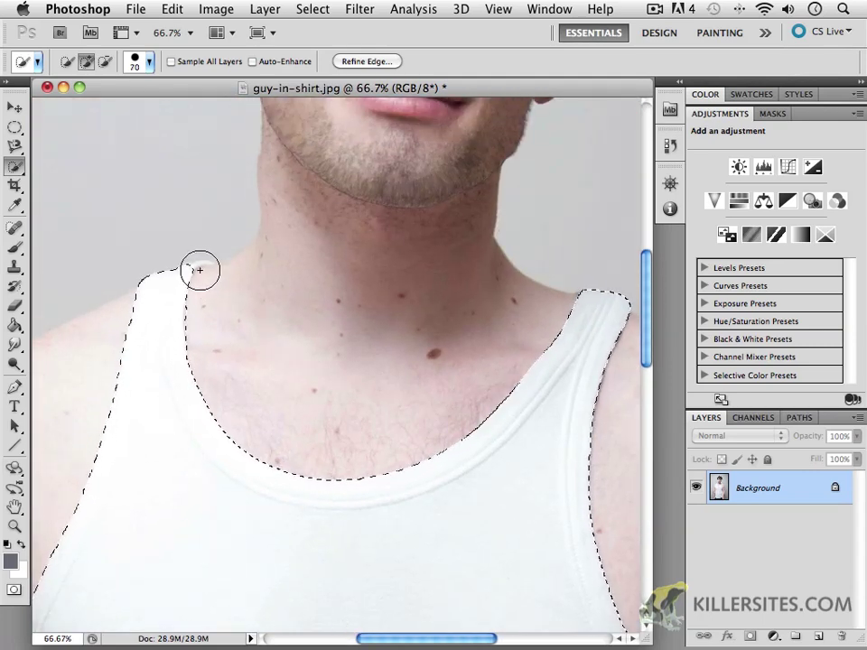
pyautogui.press('[')
pyautogui.press('[')
pyautogui.press('[')
pyautogui.press('[')
pyautogui.press('[')
pyautogui.press('[')
pyautogui.press('[')
pyautogui.press('[')
pyautogui.press('[')
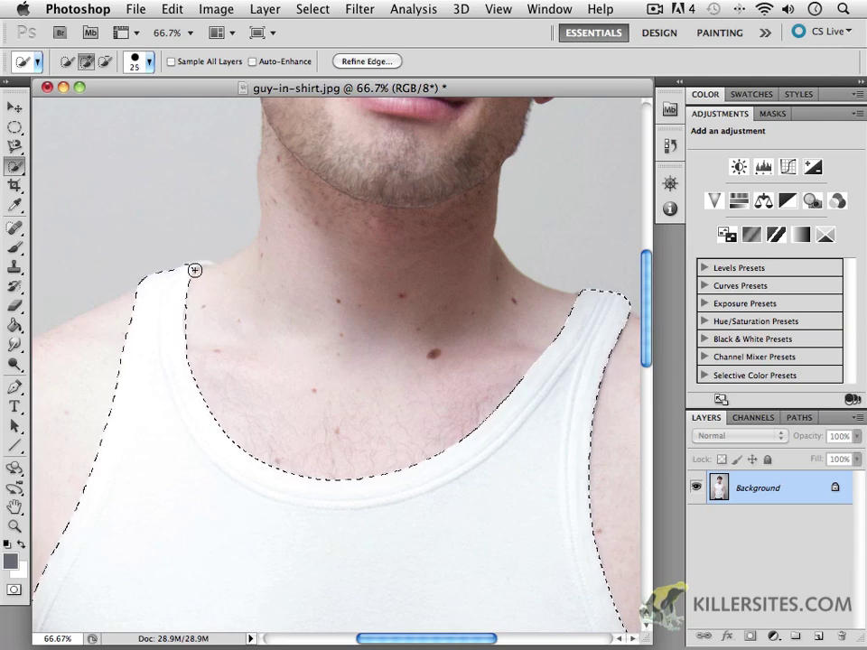
pyautogui.press('[')
pyautogui.press('[')
pyautogui.press('[')
# - Try to add the shoulder strap's thin tip with Quick Selection while removing the neck skin from the selection
pyautogui.click(195, 266)
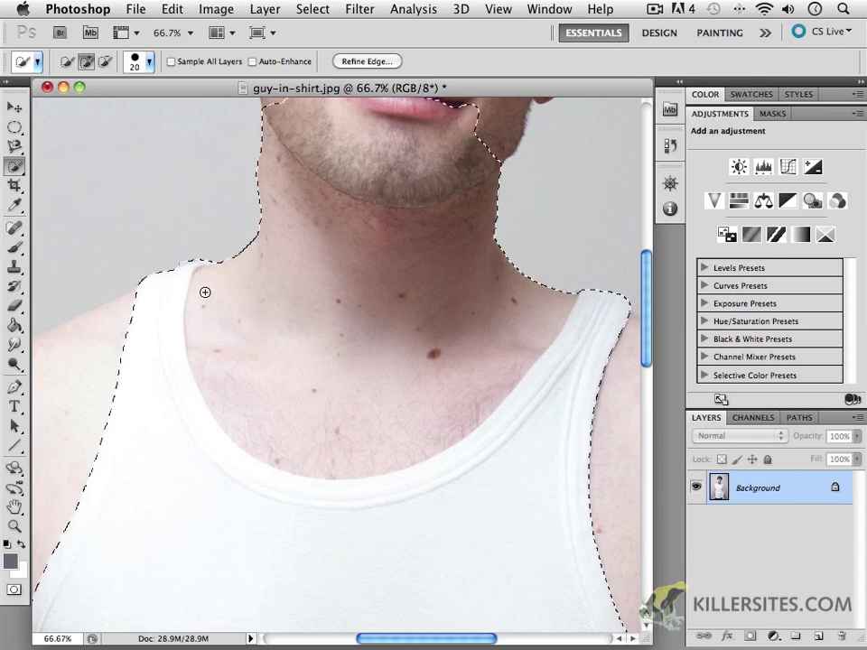
pyautogui.keyDown('alt'); pyautogui.click(205, 292); pyautogui.keyUp('alt')
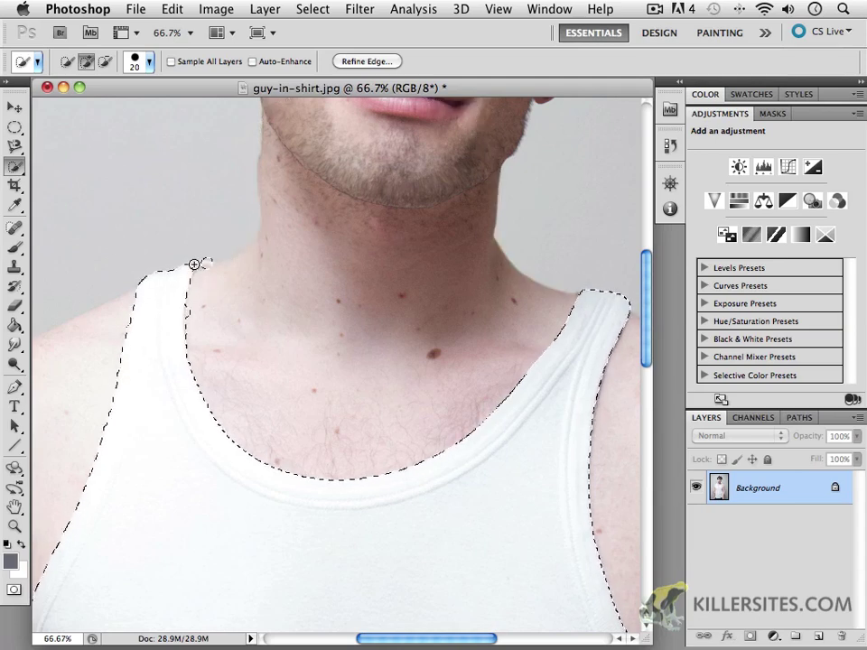
pyautogui.click(194, 265)
pyautogui.keyDown('alt'); pyautogui.click(201, 278); pyautogui.keyUp('alt')
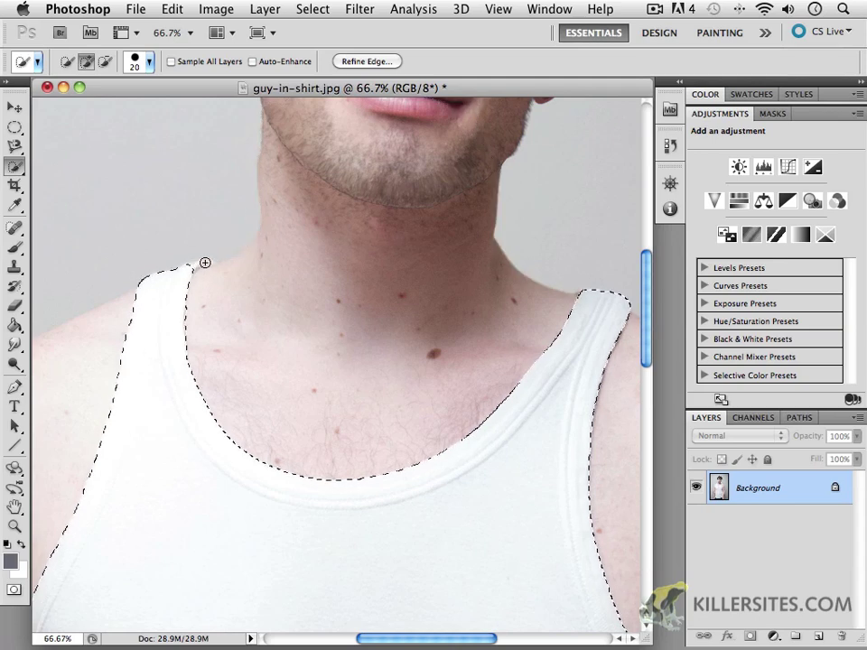
pyautogui.keyDown('alt'); pyautogui.click(205, 263); pyautogui.keyUp('alt')
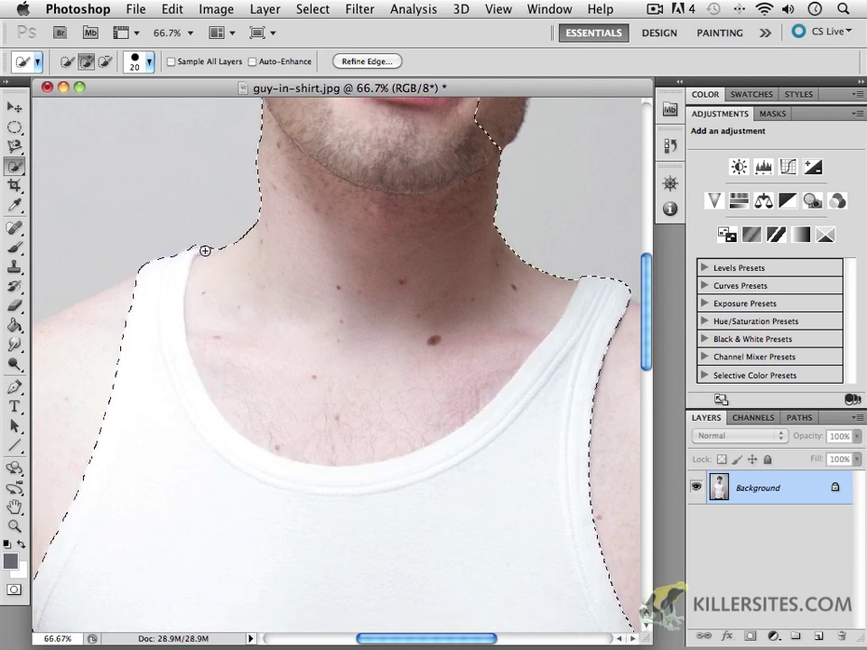
pyautogui.keyDown('alt'); pyautogui.click(206, 261); pyautogui.keyUp('alt')
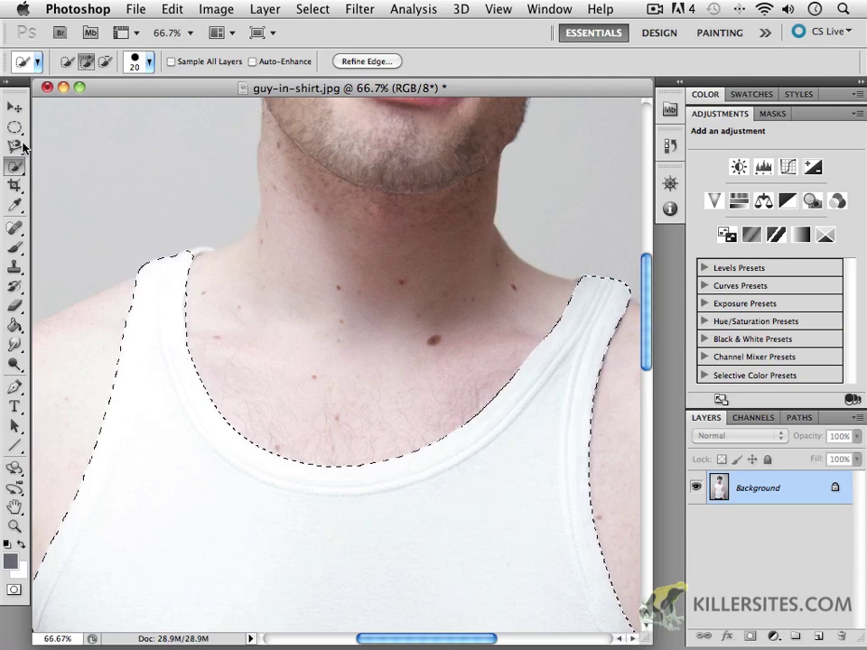
# - Add the shoulder strap's missed tip to the existing selection with the Polygonal Lasso tool
pyautogui.moveTo(13, 148); pyautogui.dragTo(54, 162)
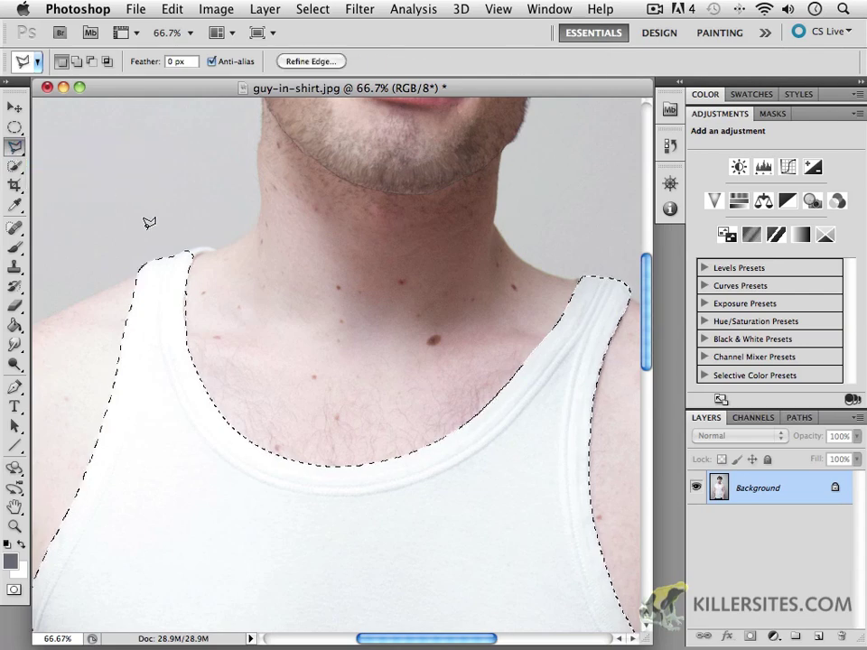
pyautogui.keyDown('shift'); pyautogui.click(188, 246); pyautogui.keyUp('shift')
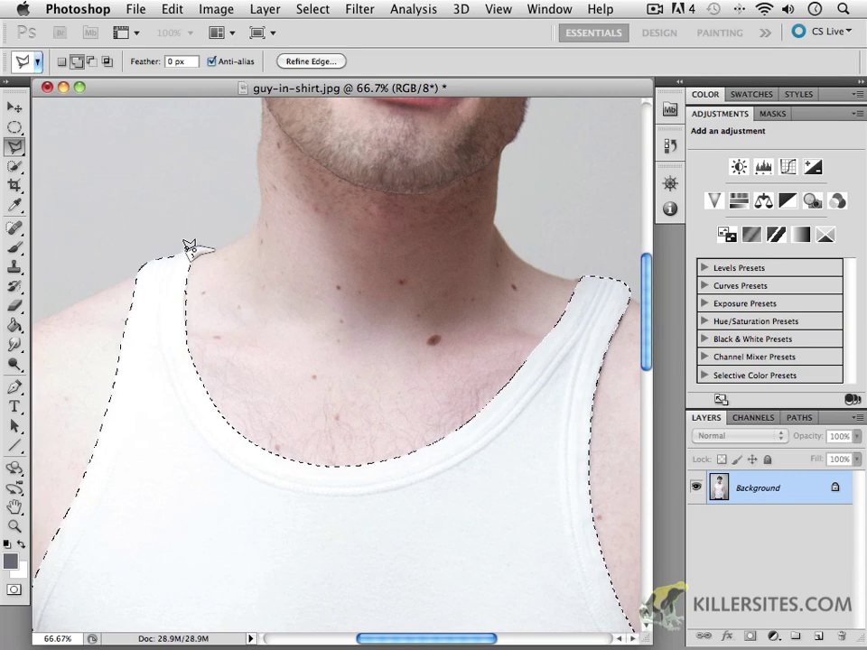
pyautogui.click(181, 262)
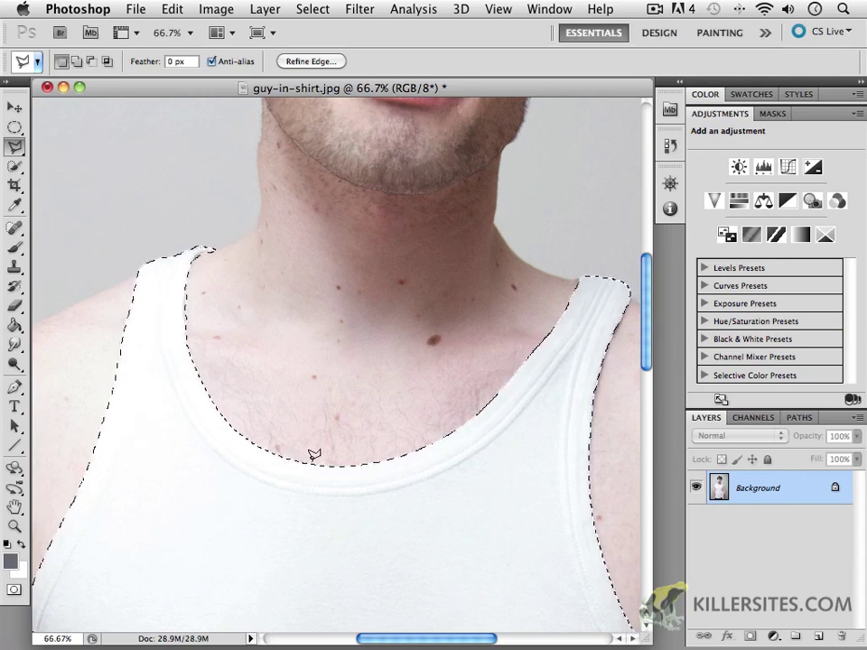
# - Check the selection outline along the tank top's armhole and sides, ending with the whole figure in view
pyautogui.moveTo(350, 567); pyautogui.dragTo(129, 318)
pyautogui.moveTo(267, 590); pyautogui.dragTo(202, 378)
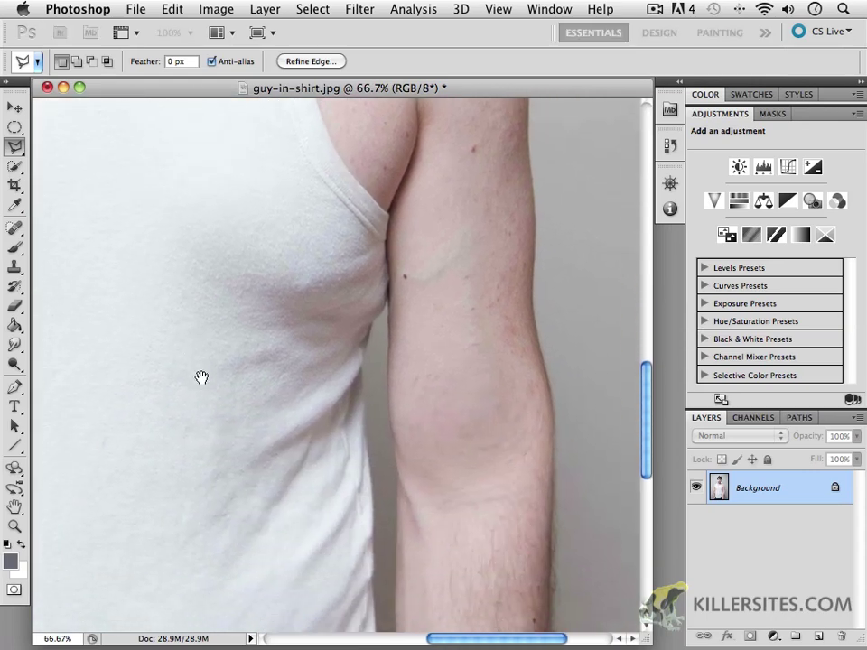
pyautogui.moveTo(240, 482); pyautogui.dragTo(522, 323)
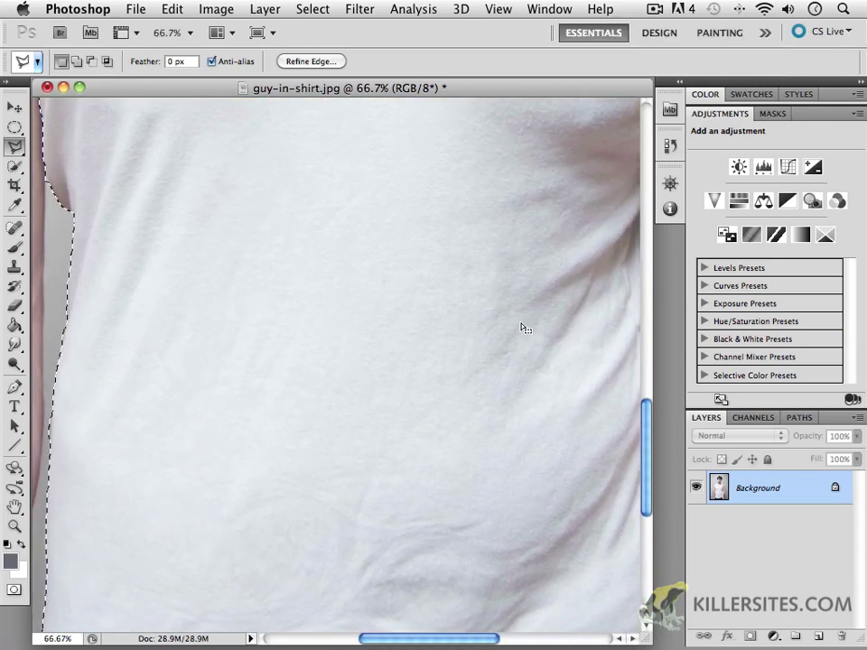
pyautogui.press('super+minus')
pyautogui.press('super+minus')
pyautogui.press('super+minus')
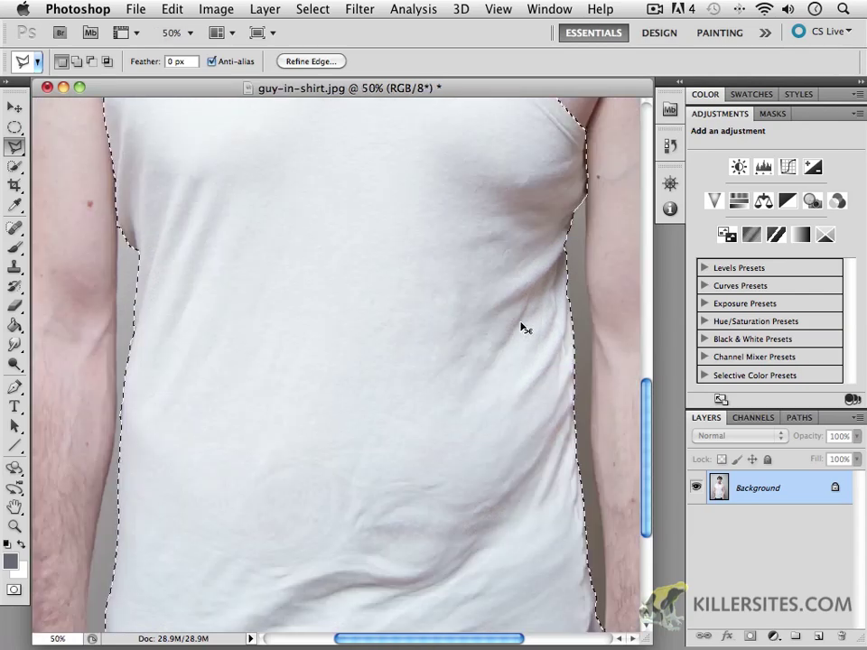
pyautogui.press('super+minus')
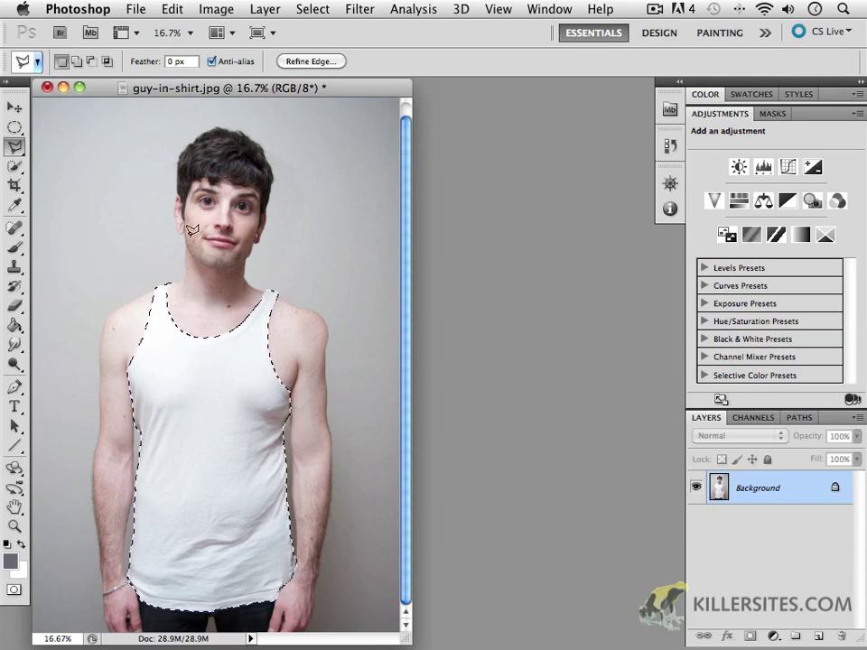
# - Start the Replace Color adjustment on the selection and sample the tank top's white fabric as the colour to replace
pyautogui.click(174, 9)
pyautogui.moveTo(204, 16)
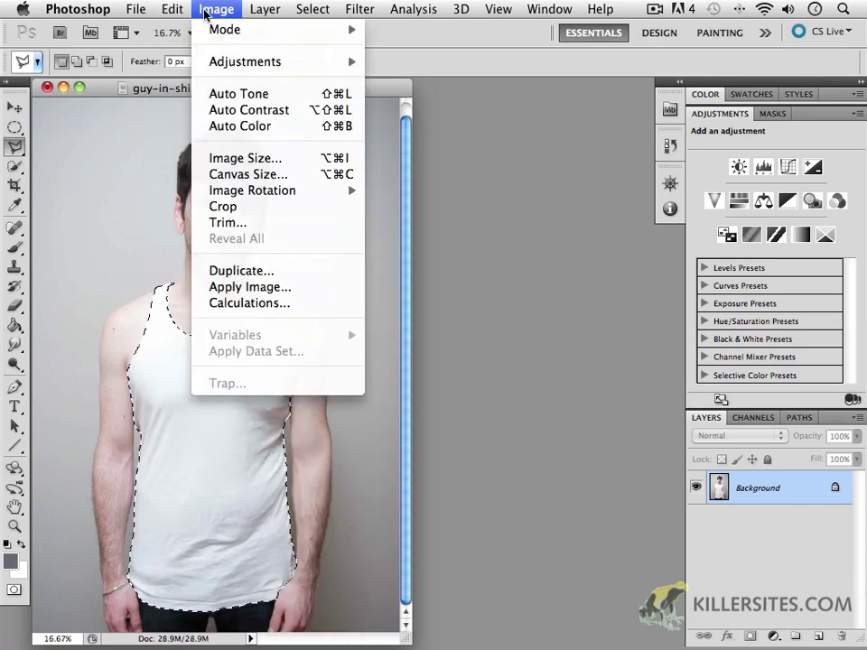
pyautogui.moveTo(228, 69)
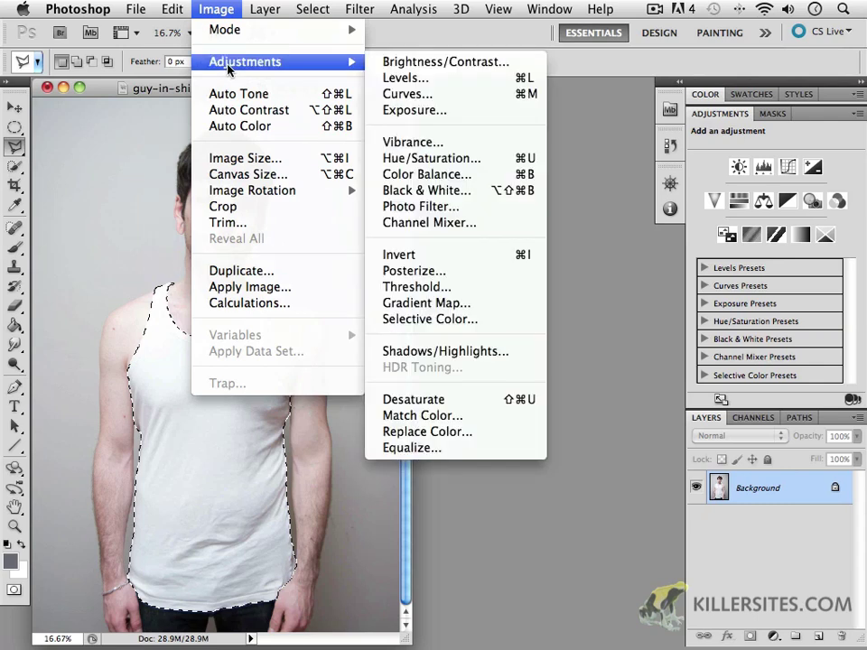
pyautogui.click(412, 432)
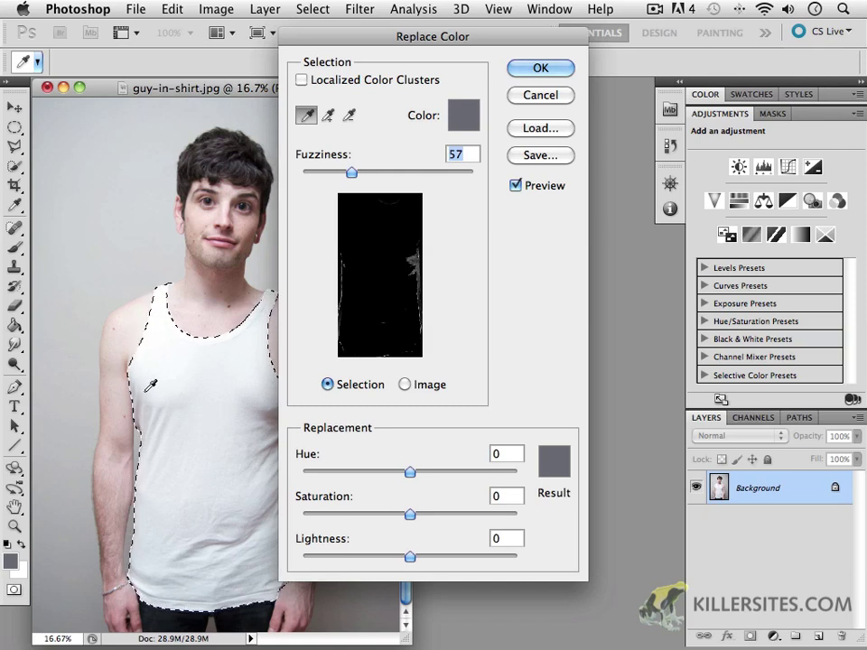
pyautogui.click(216, 428)
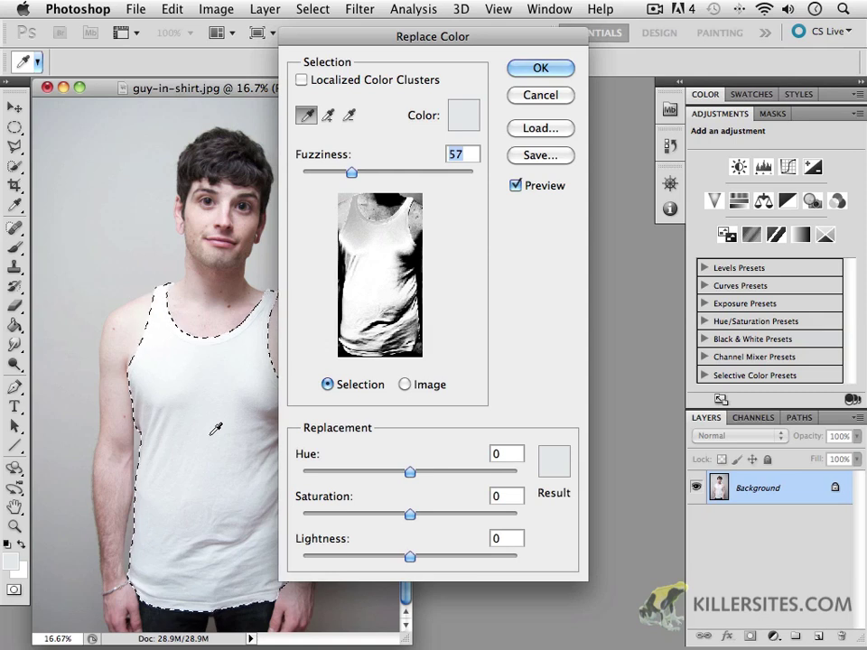
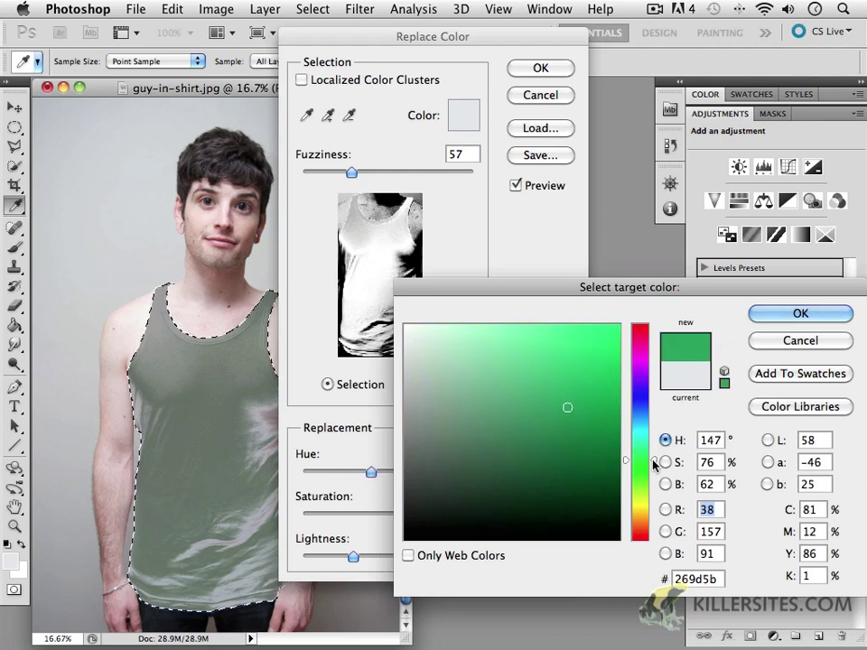
# - Try several green shades as the replacement colour and accept 34a534, with hue 120°, saturation 69% and brightness 65%
pyautogui.moveTo(561, 403)
pyautogui.mouseDown()
pyautogui.moveTo(584, 362)
pyautogui.moveTo(580, 408)
pyautogui.moveTo(530, 409)
pyautogui.moveTo(561, 372)
pyautogui.mouseUp()
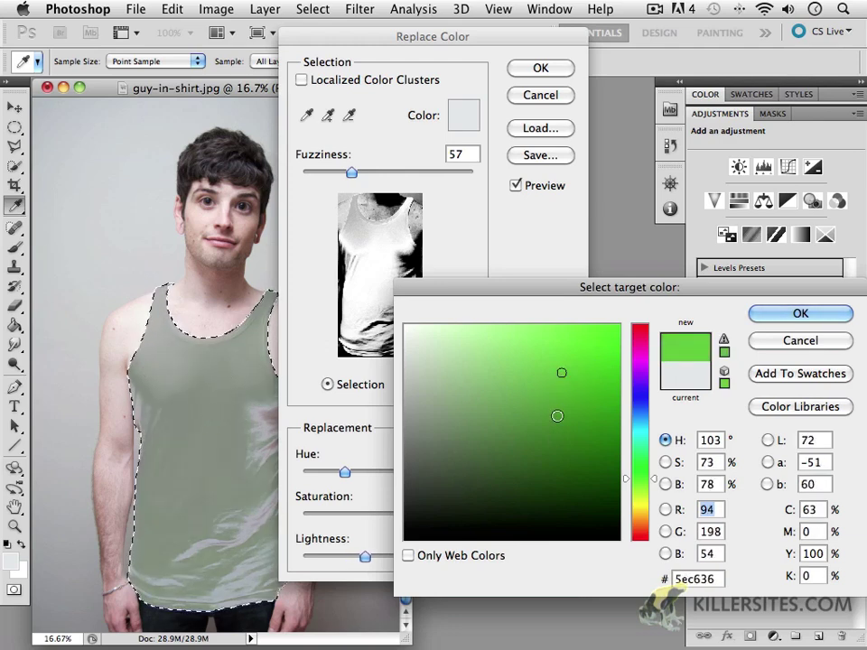
pyautogui.moveTo(561, 370); pyautogui.dragTo(592, 358)
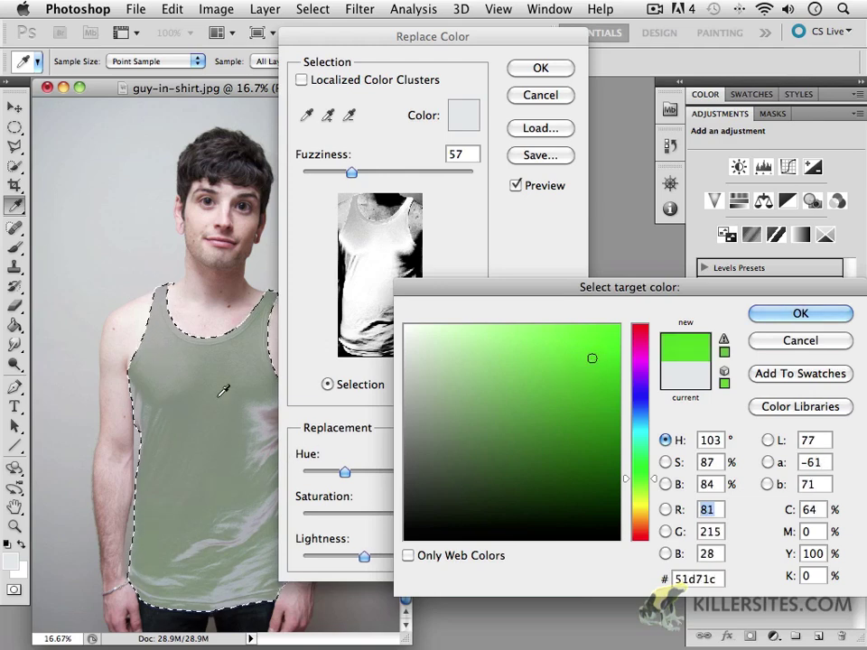
pyautogui.click(601, 404)
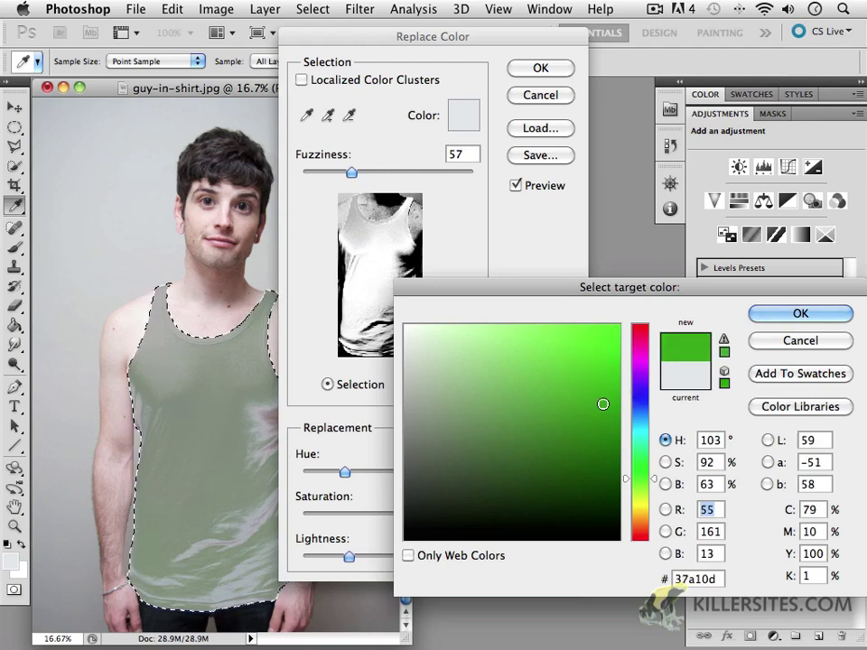
pyautogui.moveTo(601, 404)
pyautogui.mouseDown()
pyautogui.moveTo(567, 433)
pyautogui.moveTo(543, 435)
pyautogui.moveTo(529, 425)
pyautogui.mouseUp()
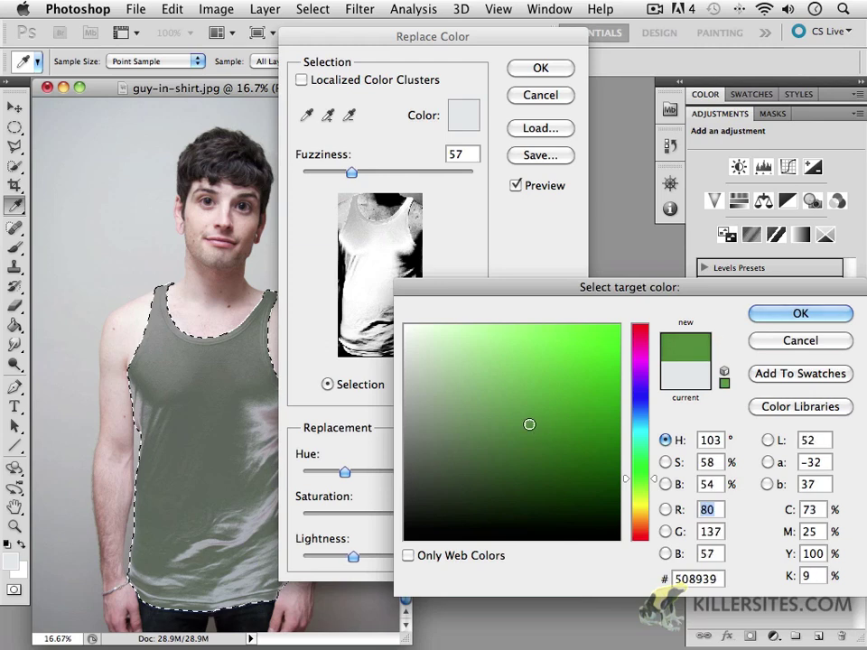
pyautogui.moveTo(655, 479)
pyautogui.mouseDown()
pyautogui.moveTo(655, 471)
pyautogui.moveTo(653, 490)
pyautogui.moveTo(653, 468)
pyautogui.mouseUp()
pyautogui.moveTo(528, 423); pyautogui.dragTo(523, 410)
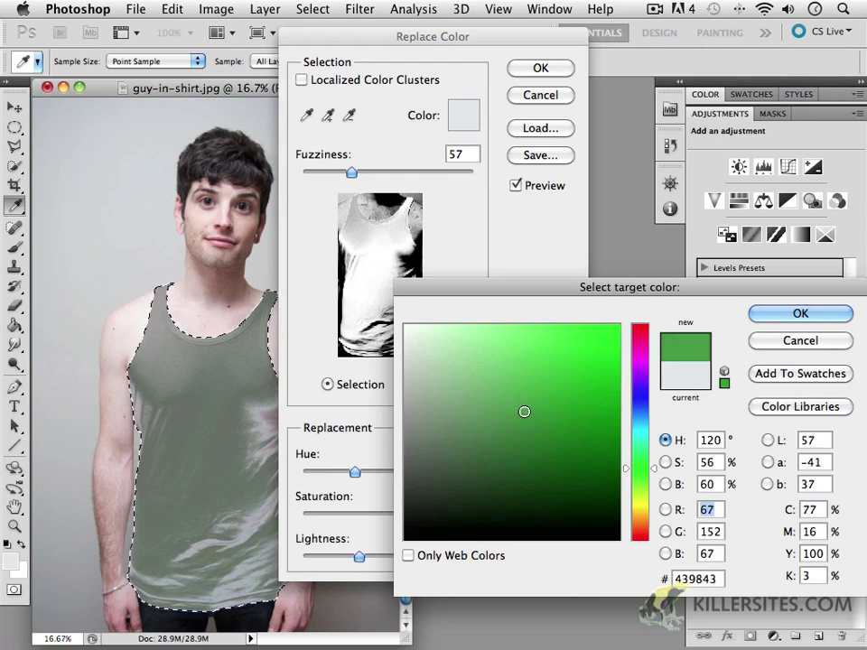
pyautogui.click(575, 438)
pyautogui.click(548, 399)
pyautogui.click(596, 380)
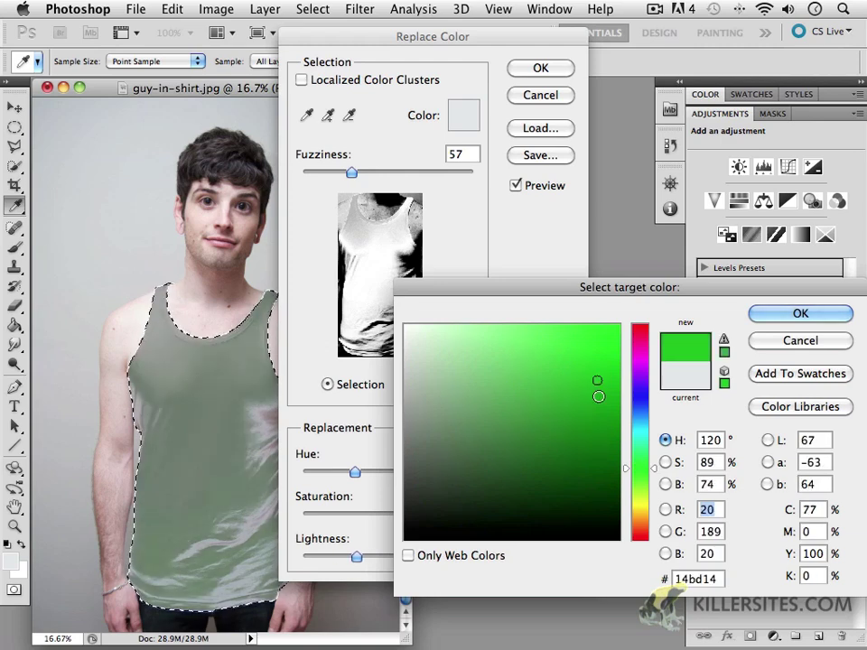
pyautogui.click(552, 400)
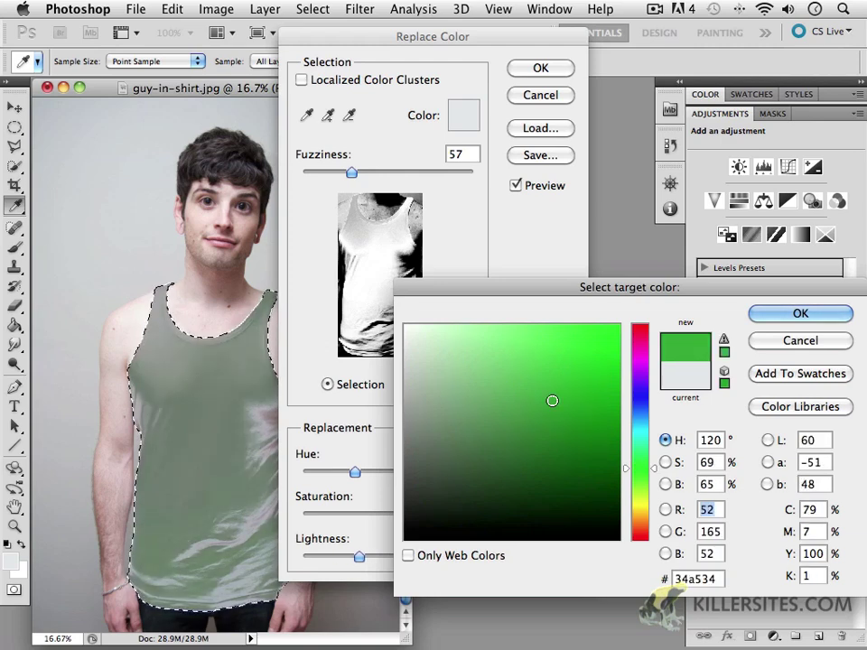
pyautogui.click(777, 314)
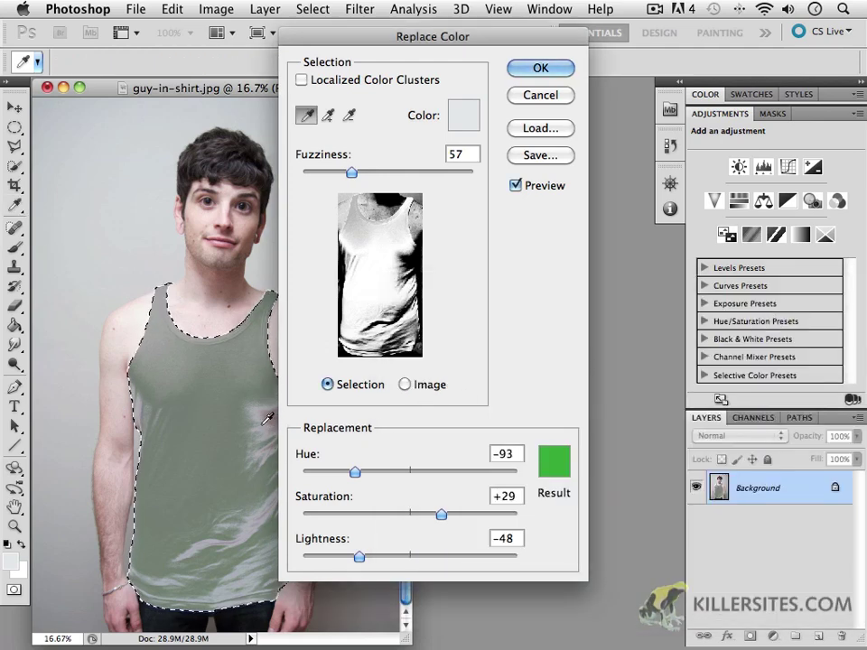
# - Add the tank top's greyish folds and the darker shadow below the armhole to the sampled colours being replaced
pyautogui.moveTo(357, 56); pyautogui.dragTo(387, 59)
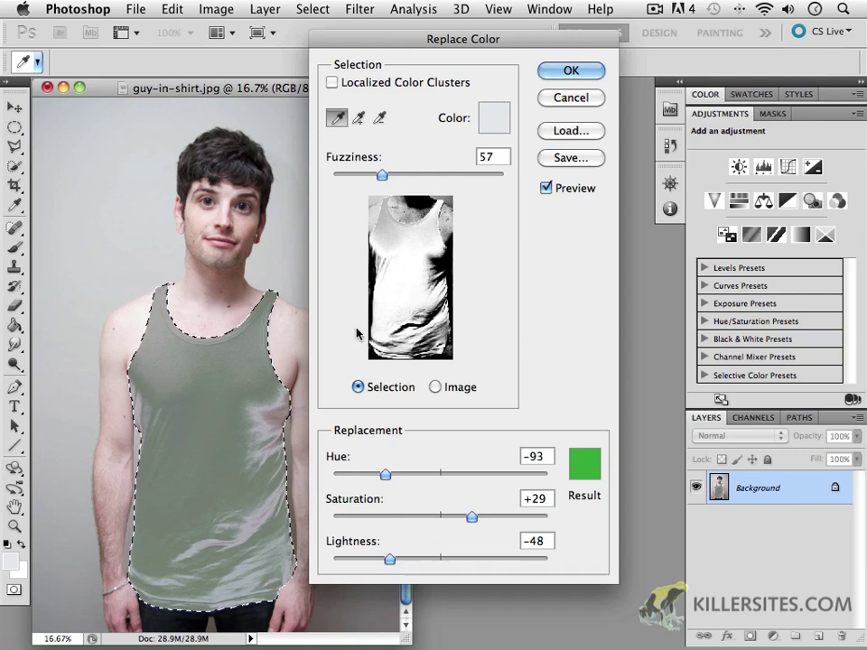
pyautogui.click(357, 127)
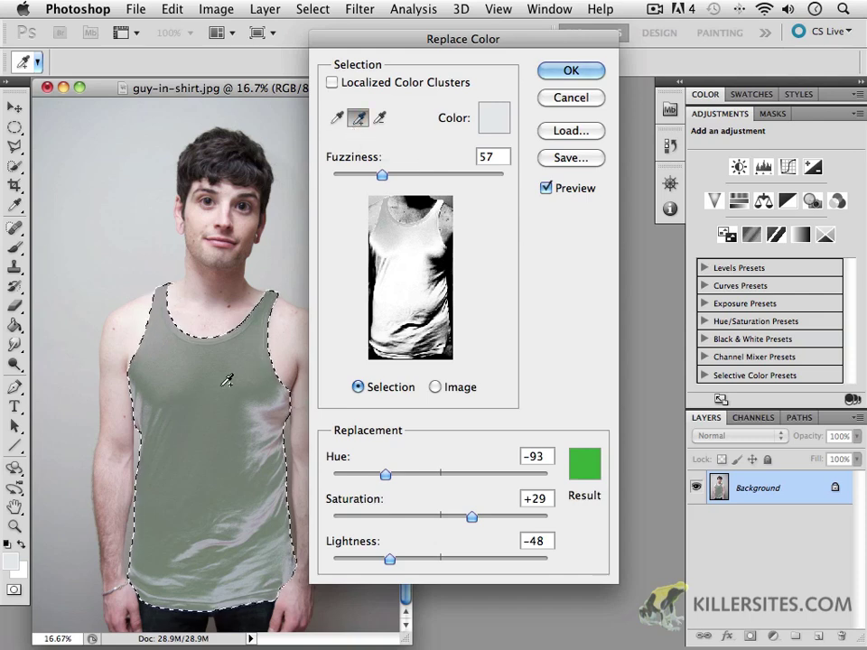
pyautogui.click(270, 421)
pyautogui.click(270, 421)
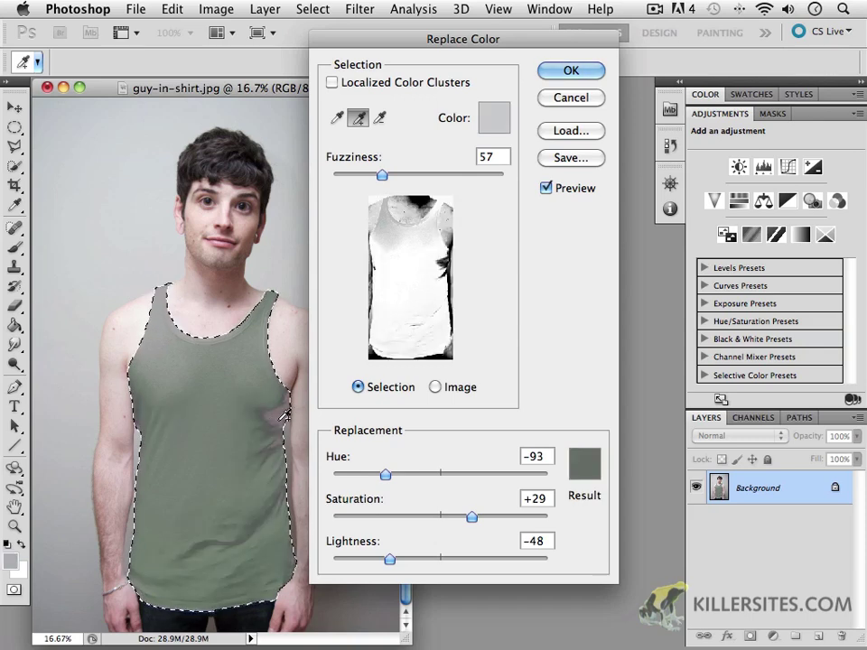
pyautogui.click(284, 413)
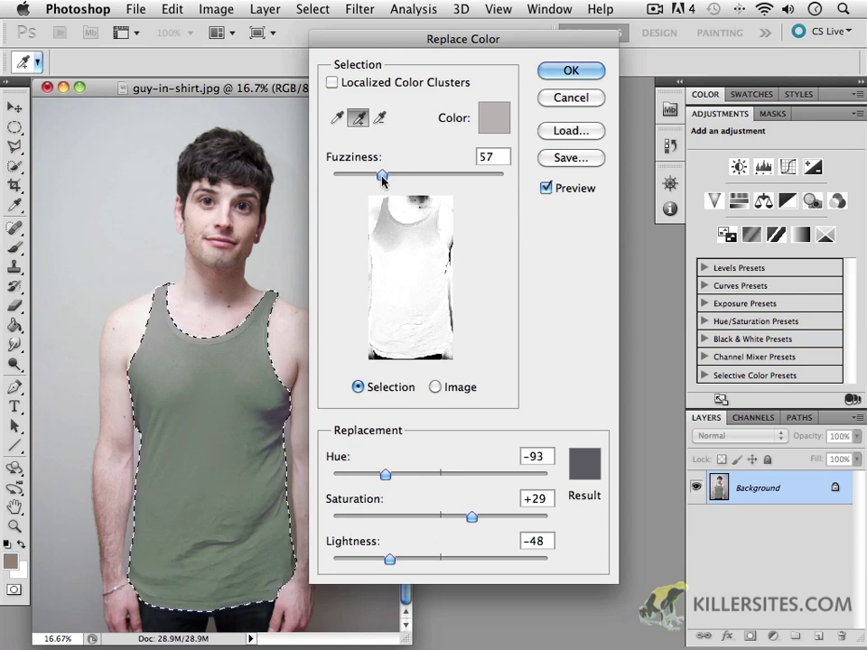
# - Test a fuzziness of 170, set it to 62, and apply the Replace Color adjustment
pyautogui.moveTo(381, 180); pyautogui.dragTo(478, 206)
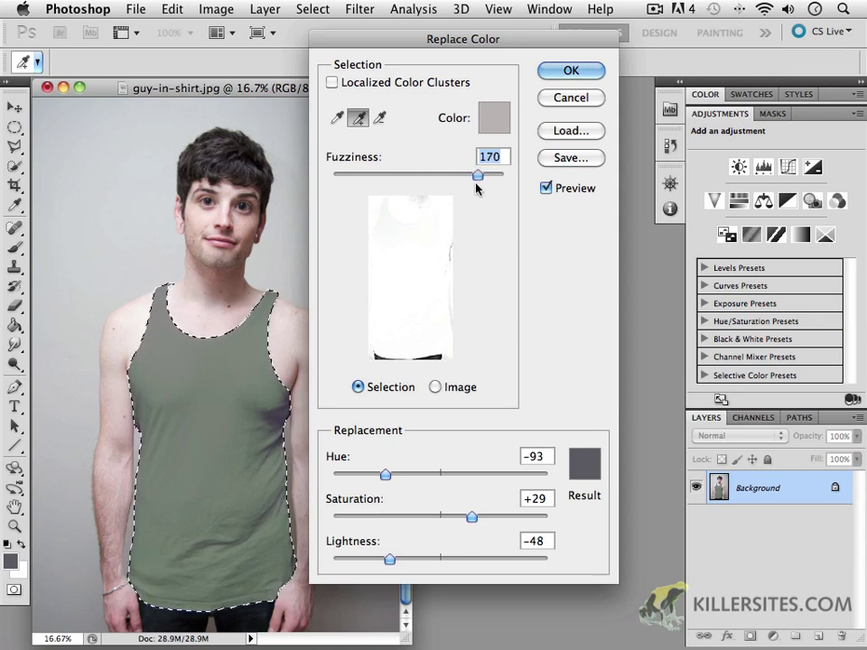
pyautogui.moveTo(478, 179); pyautogui.dragTo(386, 176)
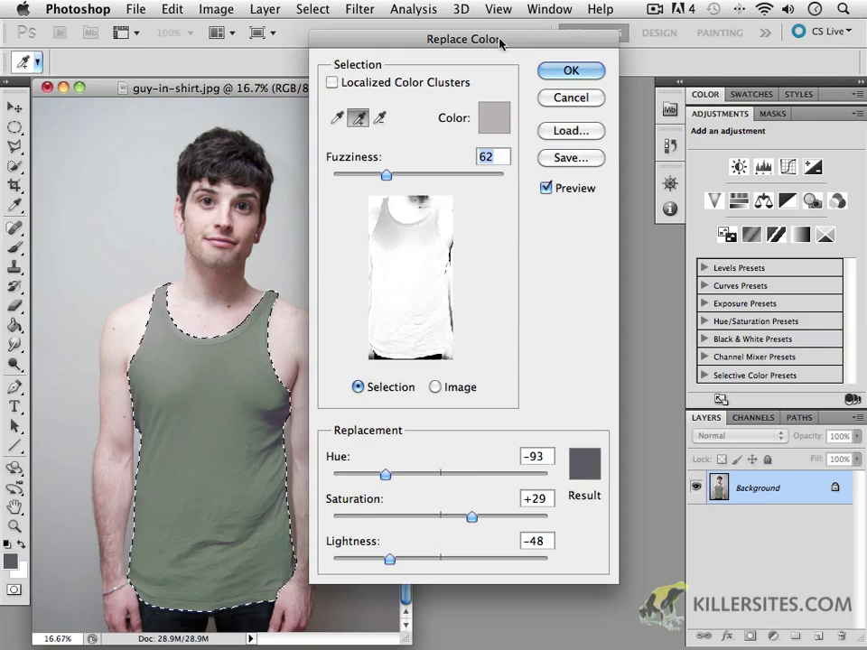
pyautogui.click(567, 74)
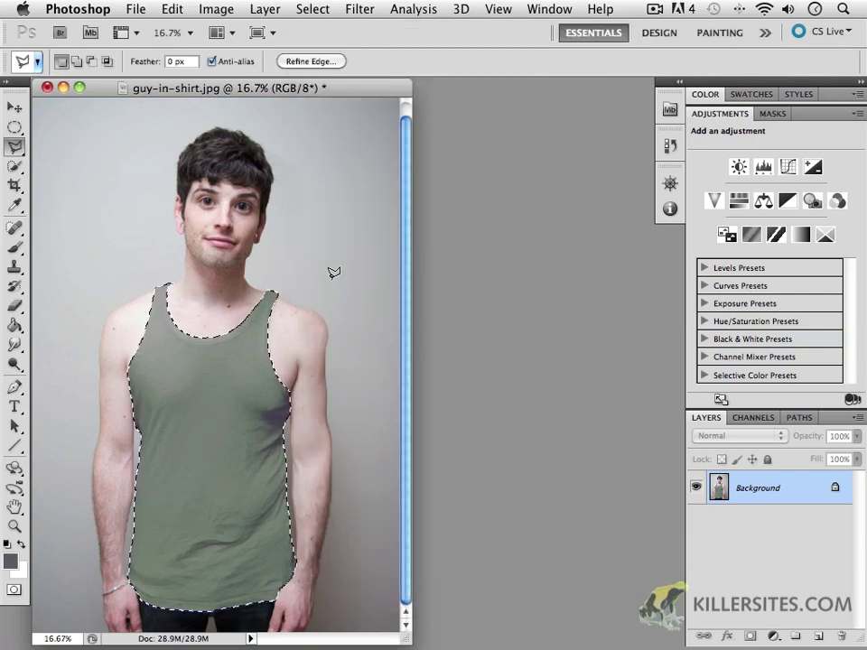
# - Switch to the Move tool and deselect the tank top
pyautogui.press('v')
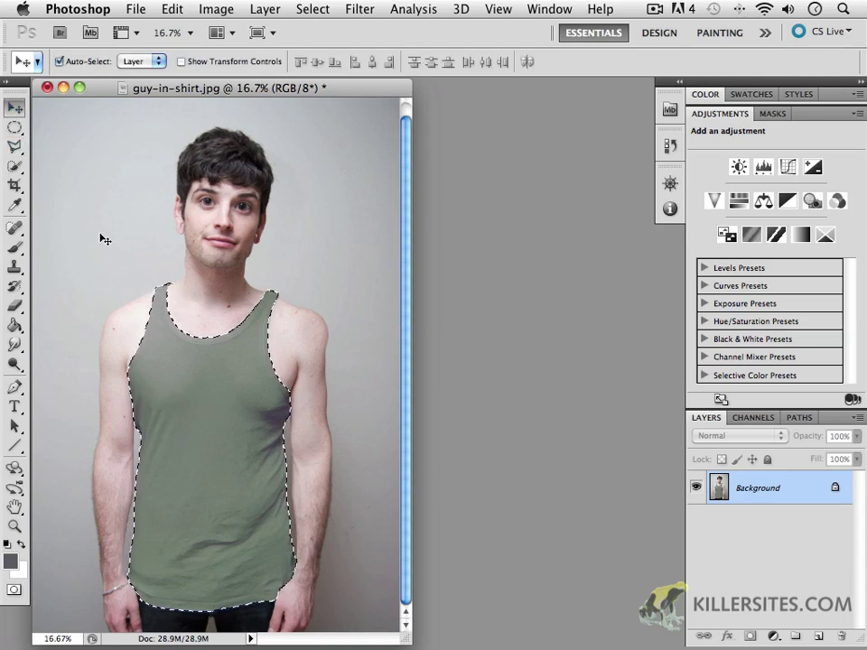
pyautogui.press('super+d')
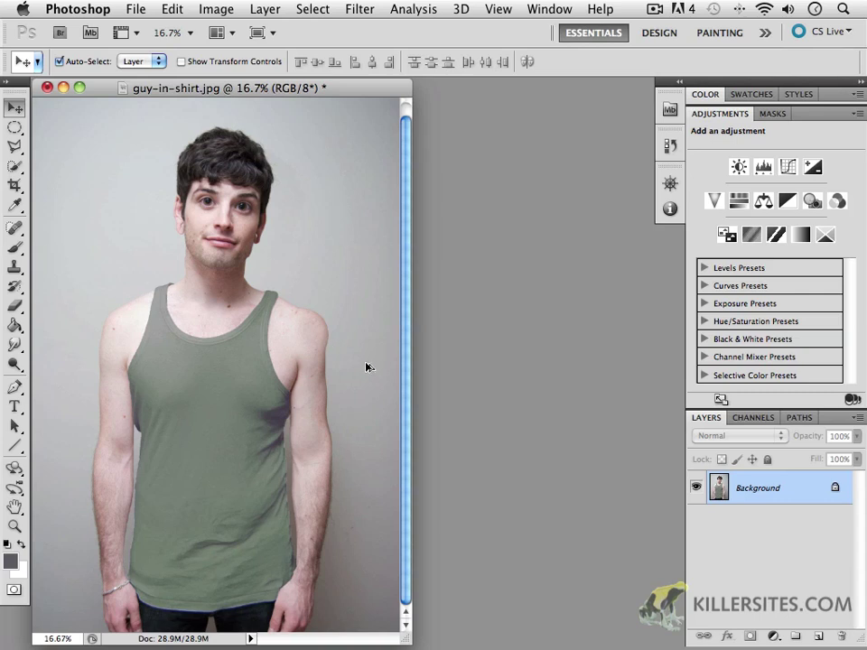
# - Step back through the deselection and the Replace Color adjustment to compare with the original white tank top
pyautogui.click(191, 9)
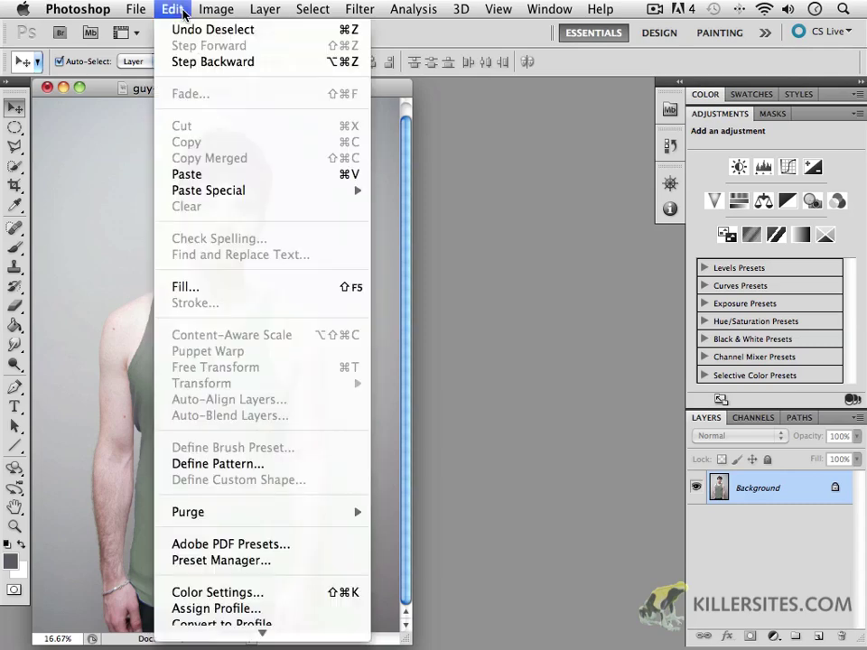
pyautogui.click(213, 62)
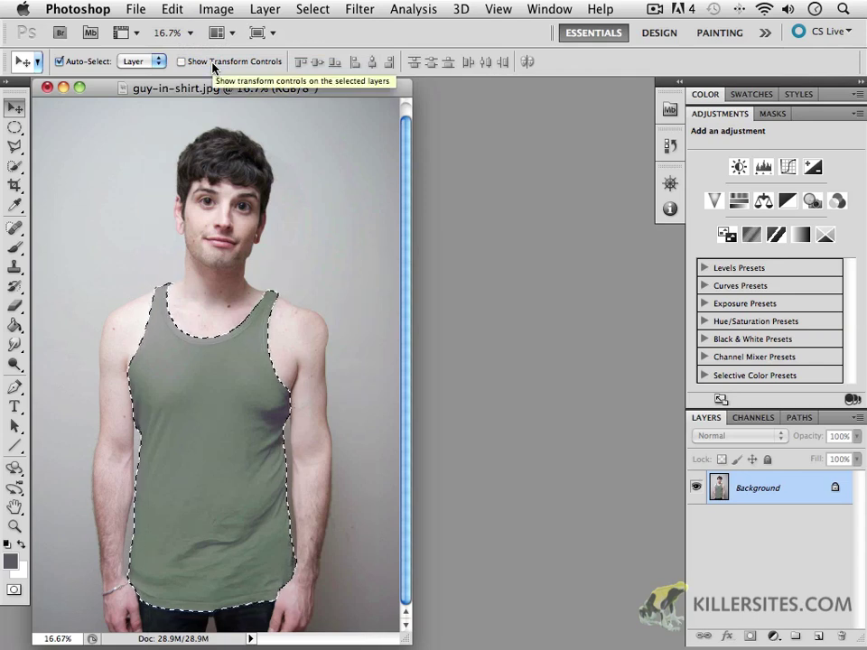
pyautogui.press('super+alt+z')
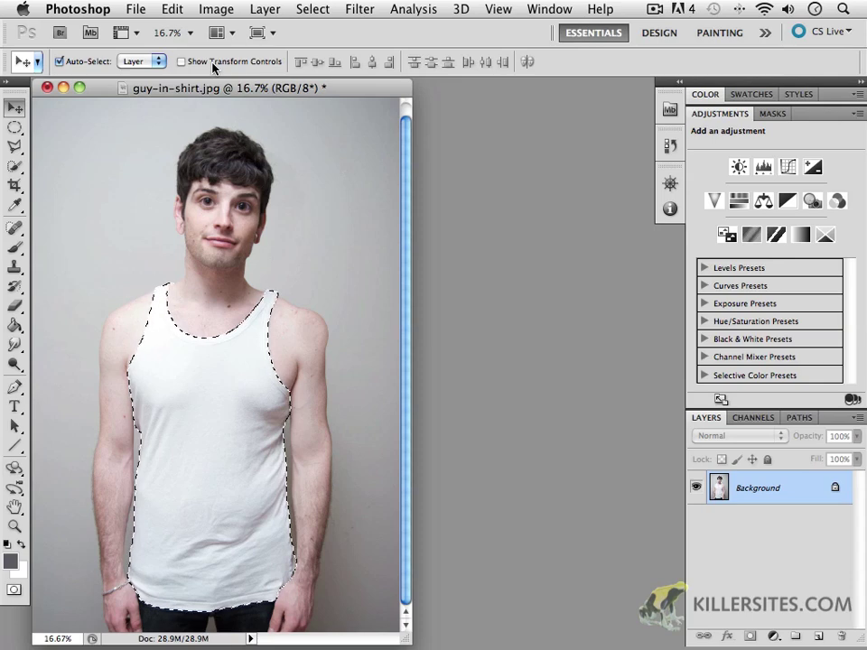
# - Restore the undone Replace Color adjustment and clear the tank top selection again
pyautogui.click(171, 9)
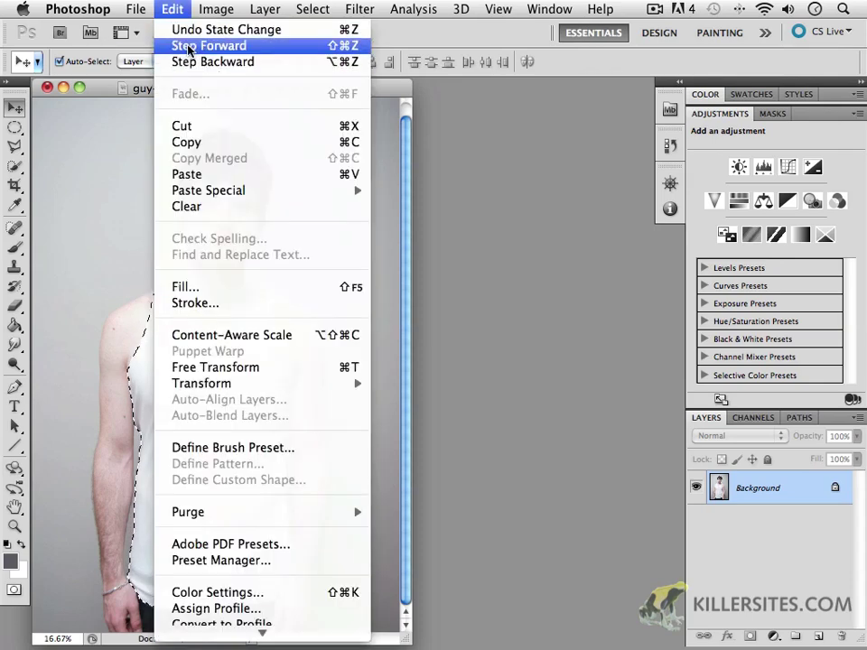
pyautogui.click(190, 46)
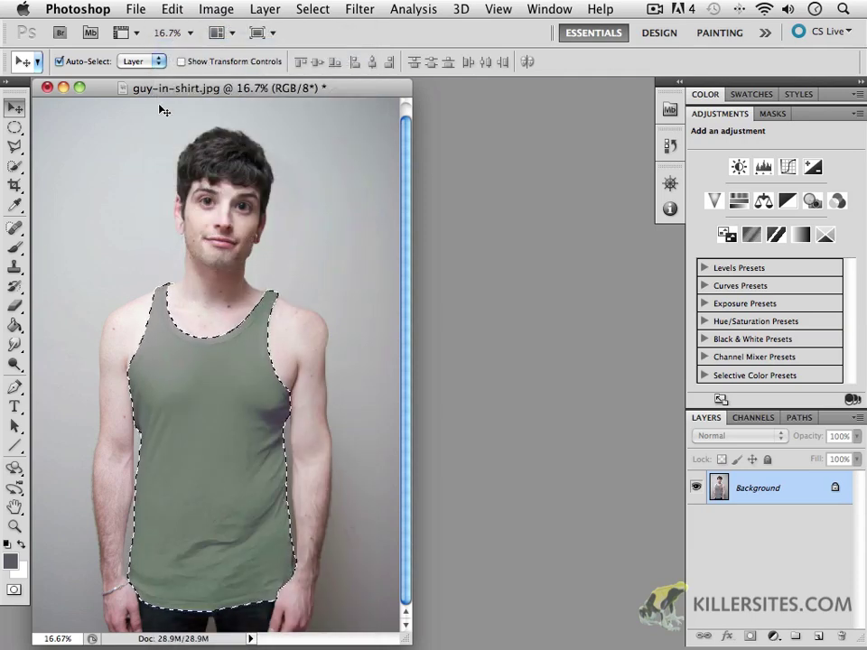
pyautogui.press('super+d')
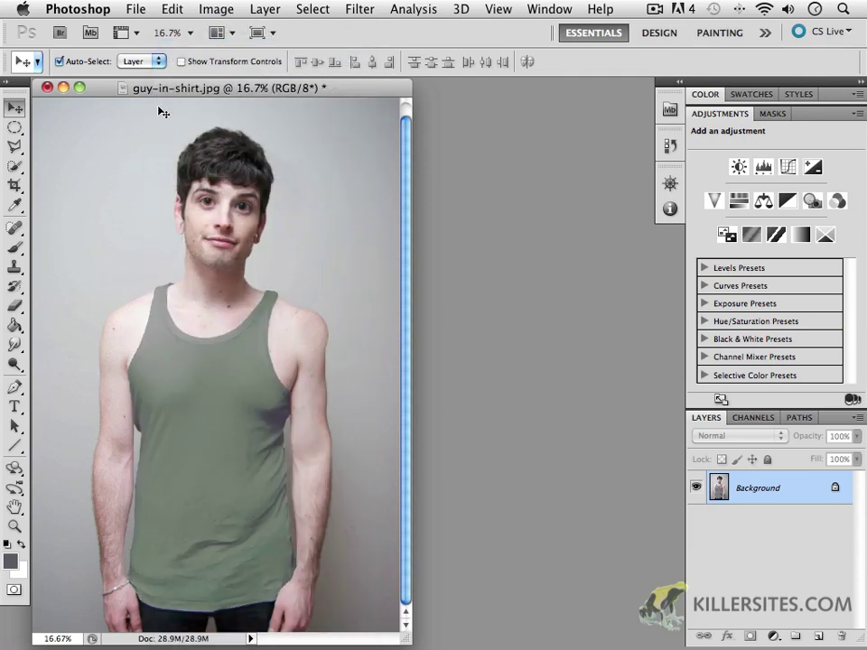